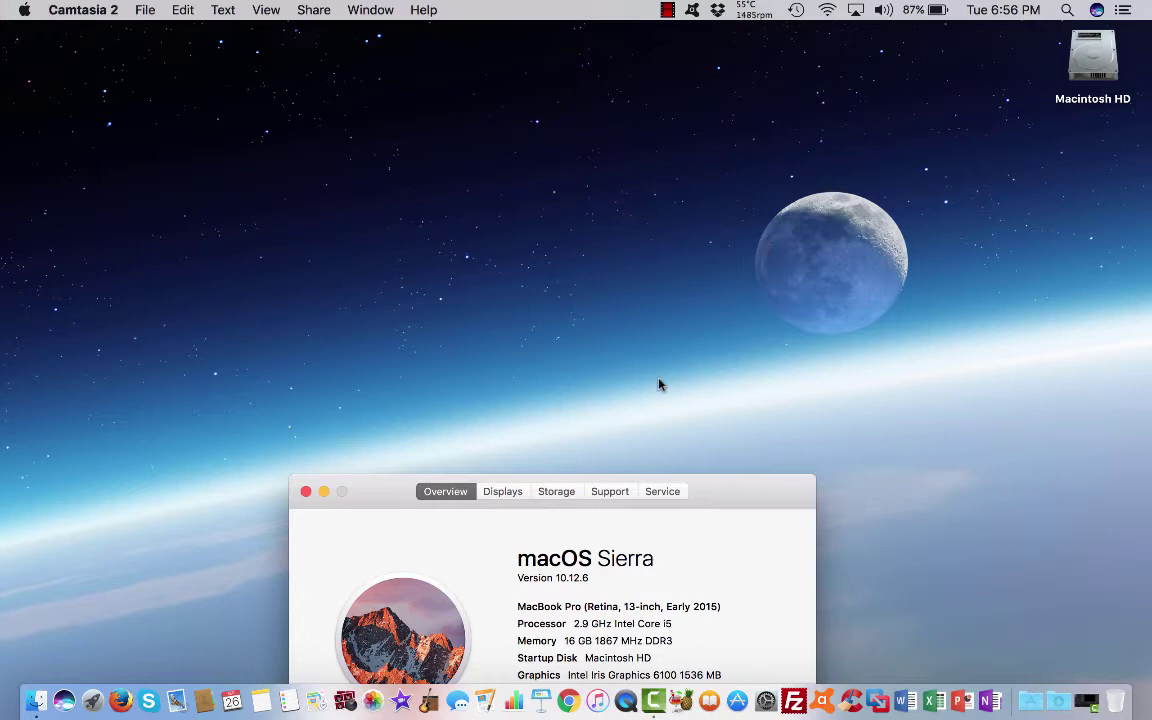
# Close the About This Mac window showing macOS Sierra 10.12.6
pyautogui.click(306, 492)
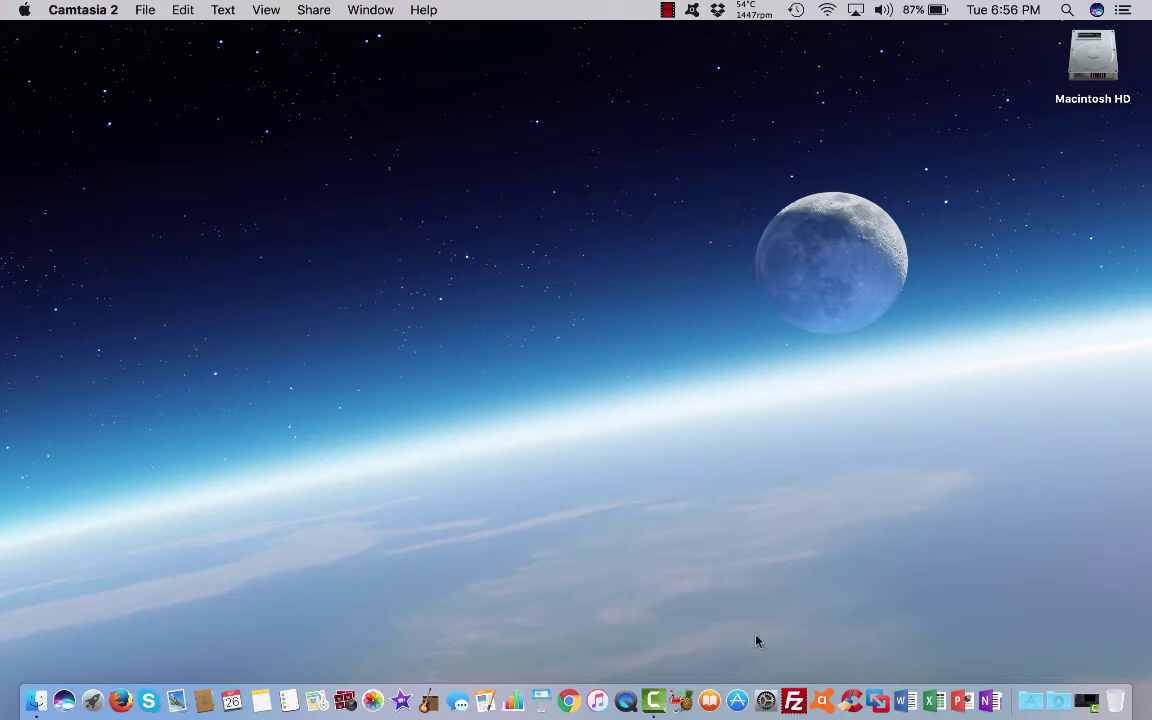
# Launch the App Store from the Dock and browse its Featured page
pyautogui.click(737, 701)
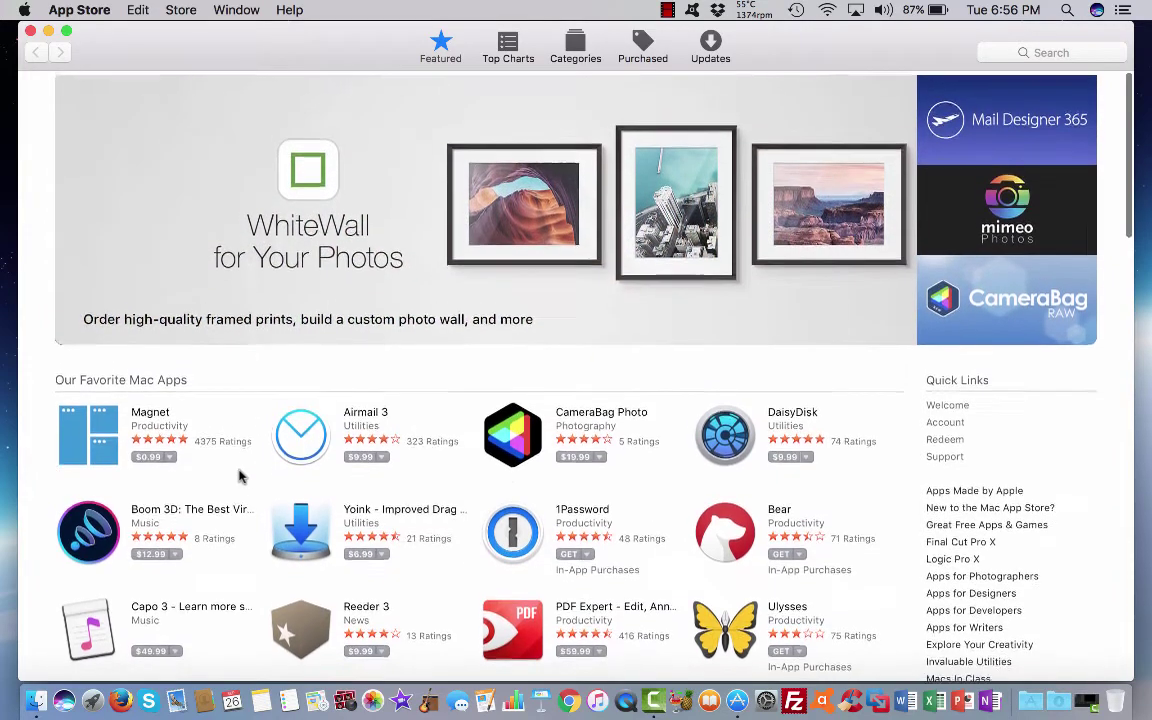
pyautogui.scroll(-3, 240, 477)
pyautogui.scroll(3, 240, 477)
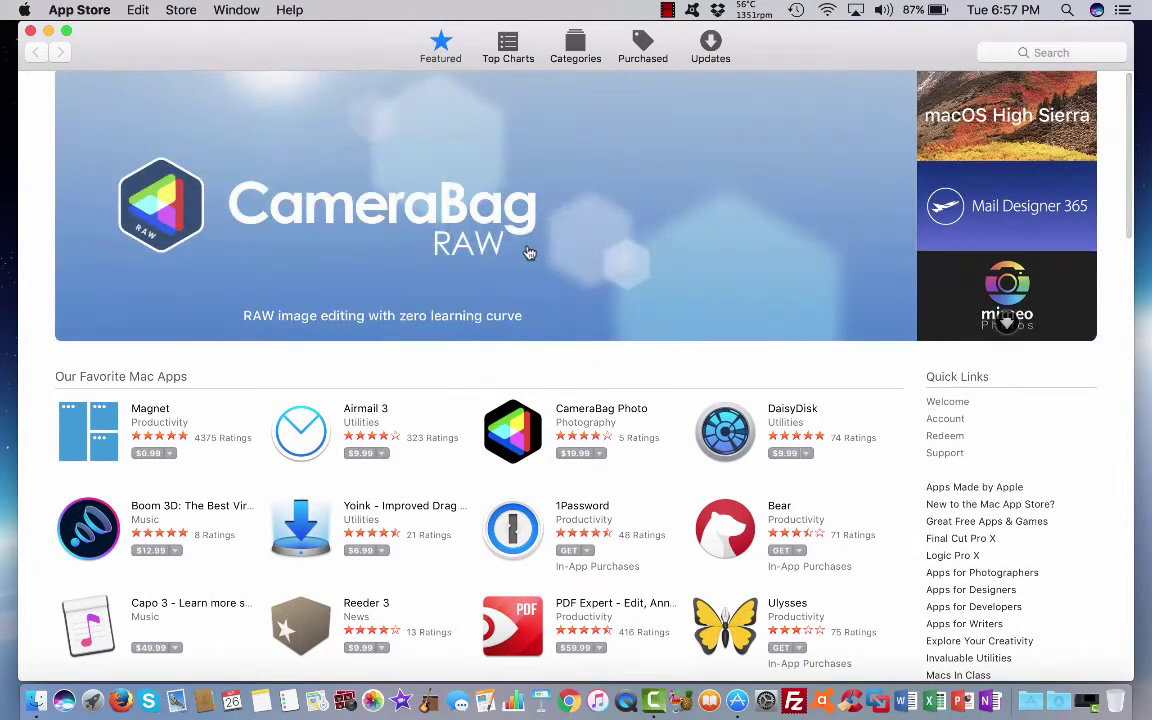
# Open the macOS High Sierra product page and look over its details
pyautogui.click(1012, 112)
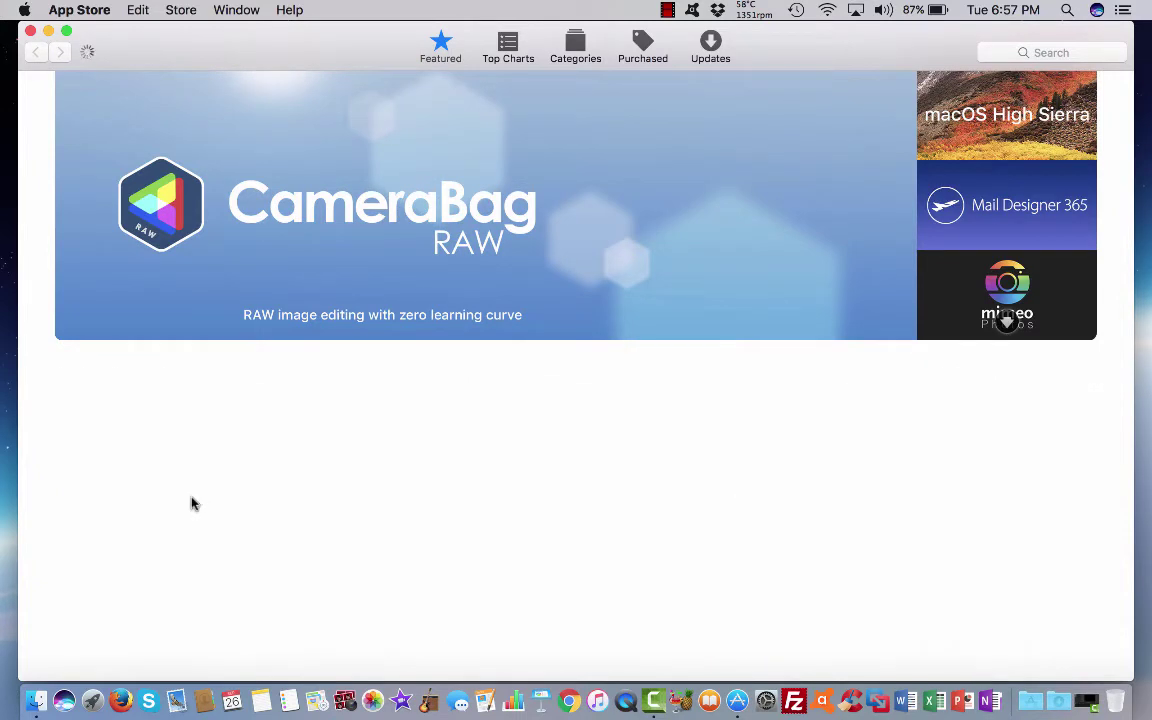
pyautogui.scroll(-3, 655, 339)
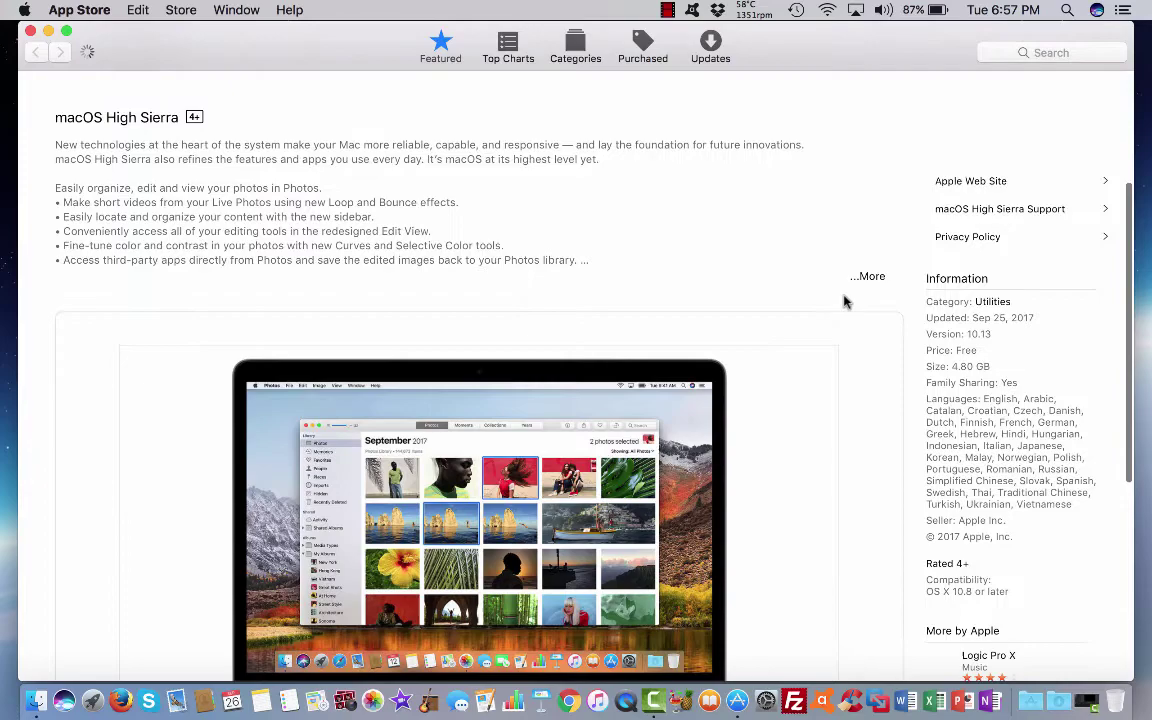
pyautogui.scroll(2, 788, 292)
pyautogui.scroll(-2, 788, 292)
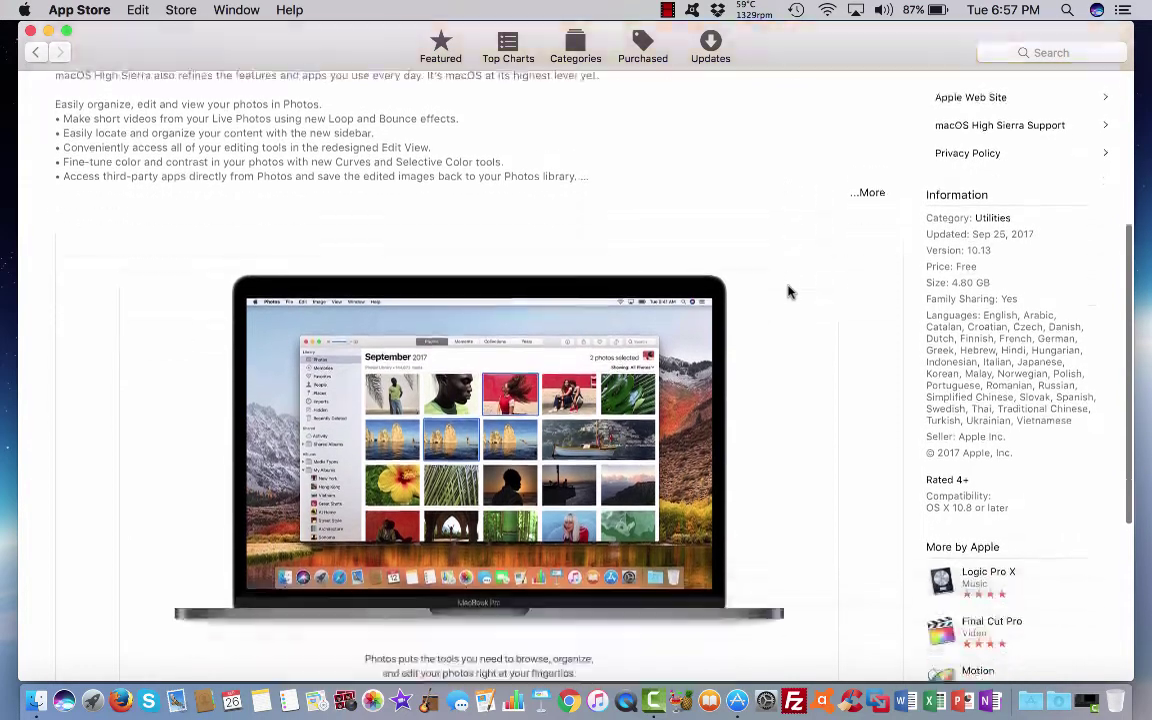
pyautogui.scroll(2, 788, 292)
pyautogui.scroll(2, 788, 292)
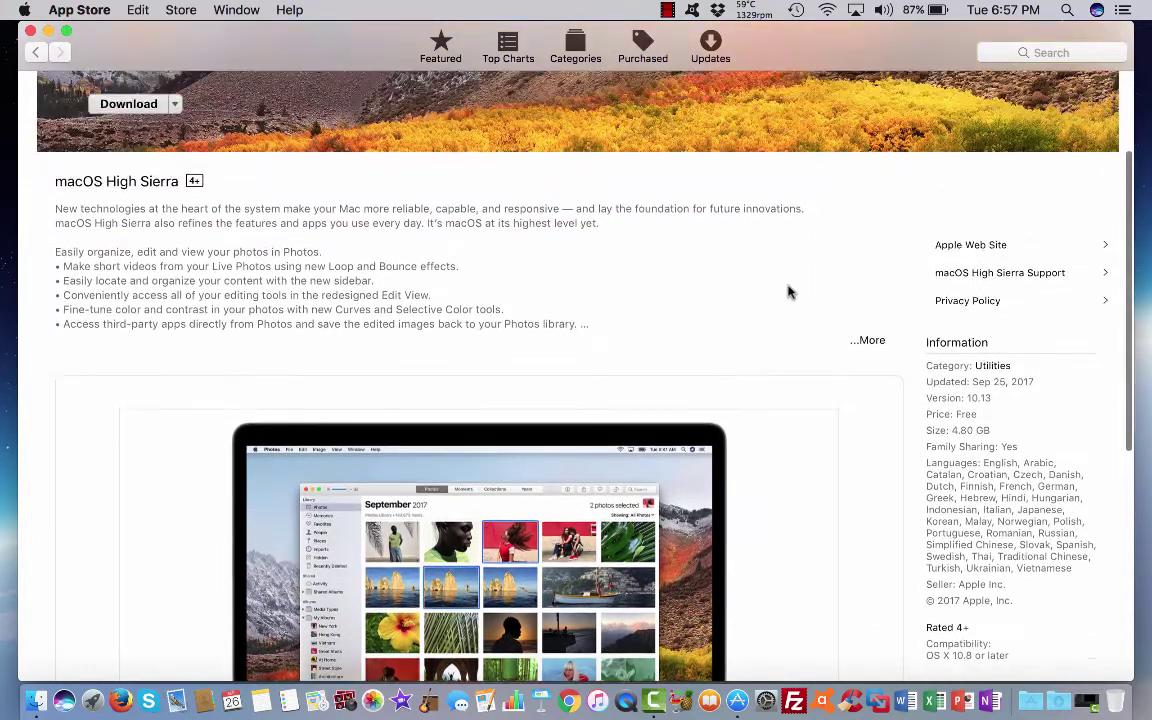
pyautogui.scroll(3, 155, 224)
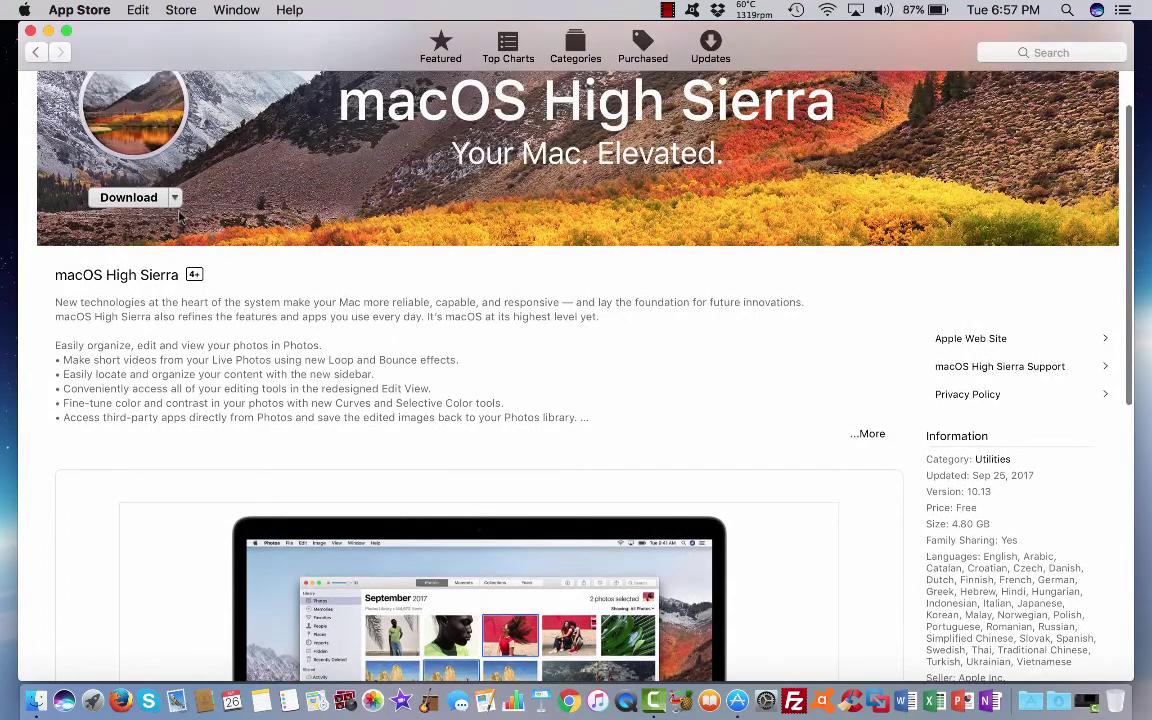
# Open and dismiss the High Sierra sharing options twice, returning to the page top
pyautogui.click(174, 197)
pyautogui.click(110, 250)
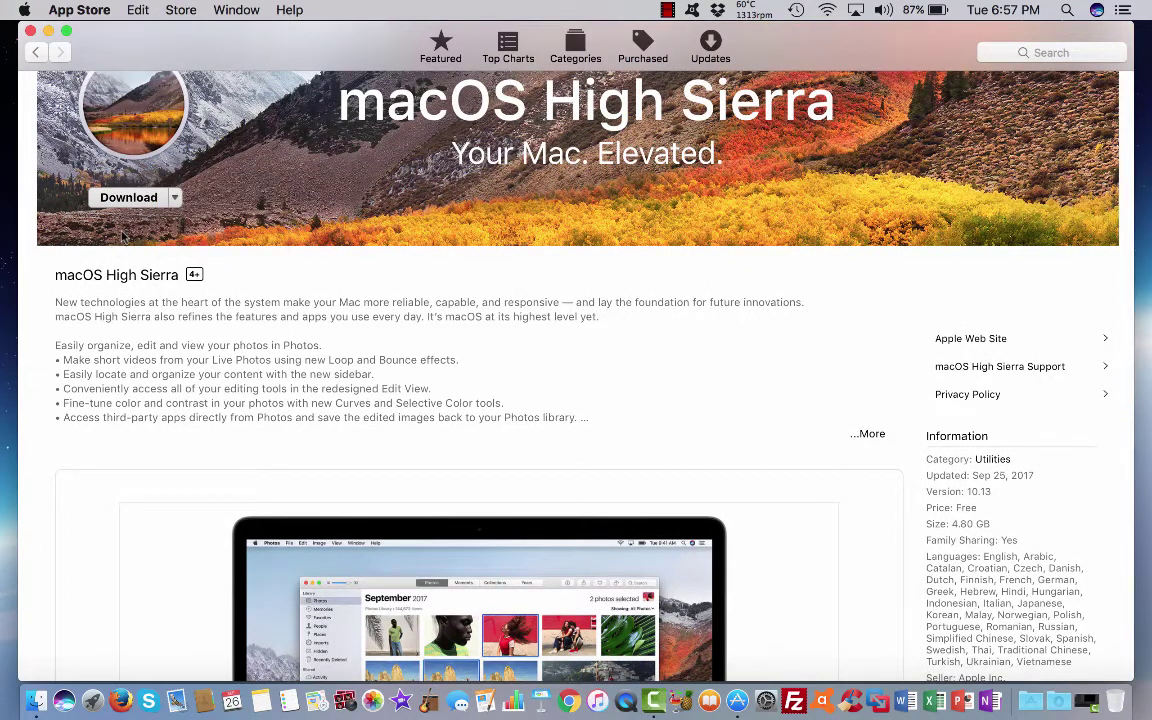
pyautogui.click(165, 193)
pyautogui.click(62, 230)
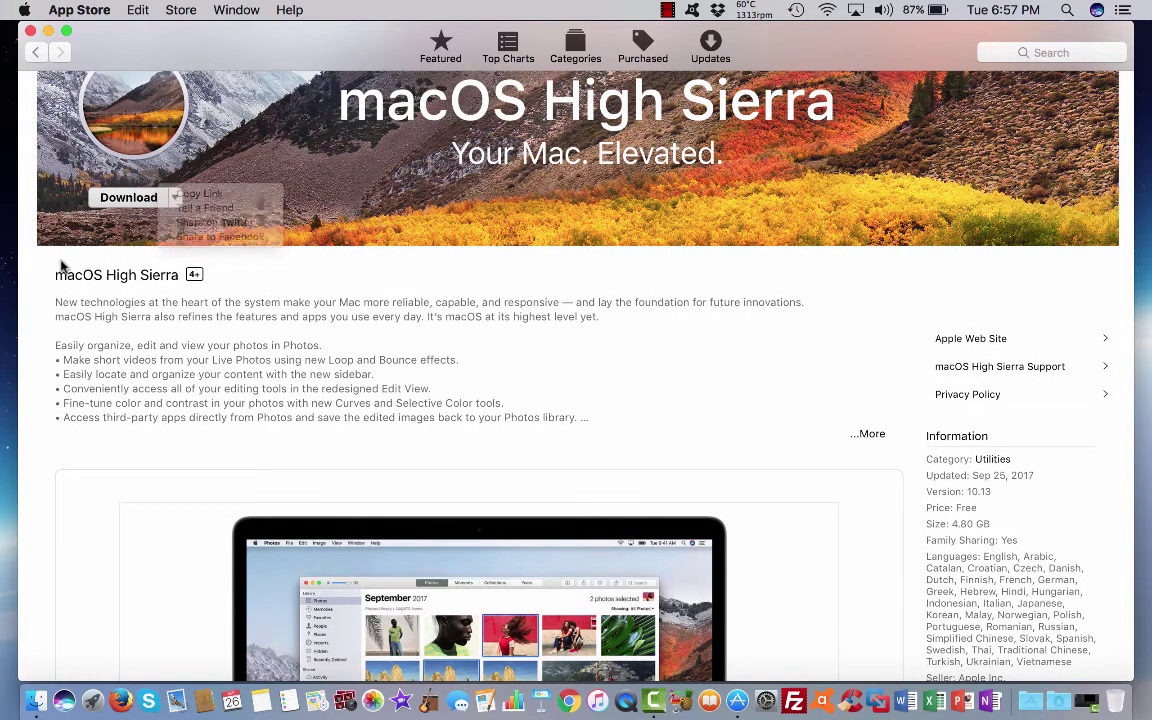
pyautogui.scroll(2, 60, 245)
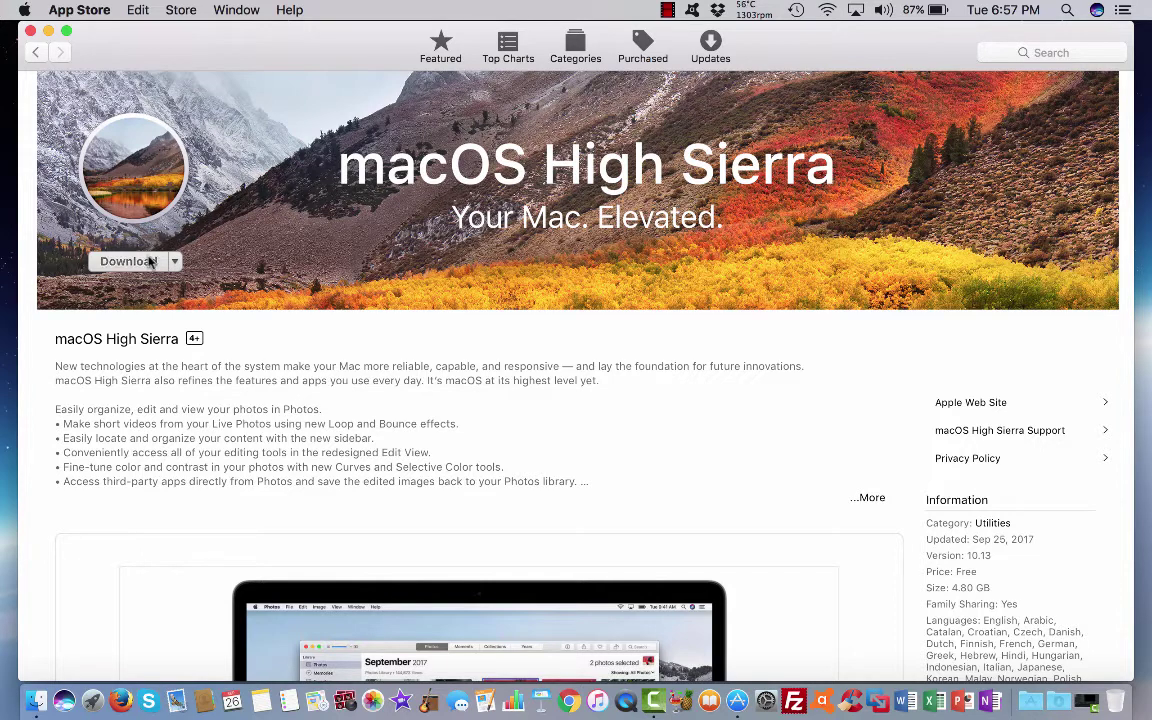
# Start the macOS High Sierra download, about 2 hours 14 minutes remaining
pyautogui.click(149, 261)
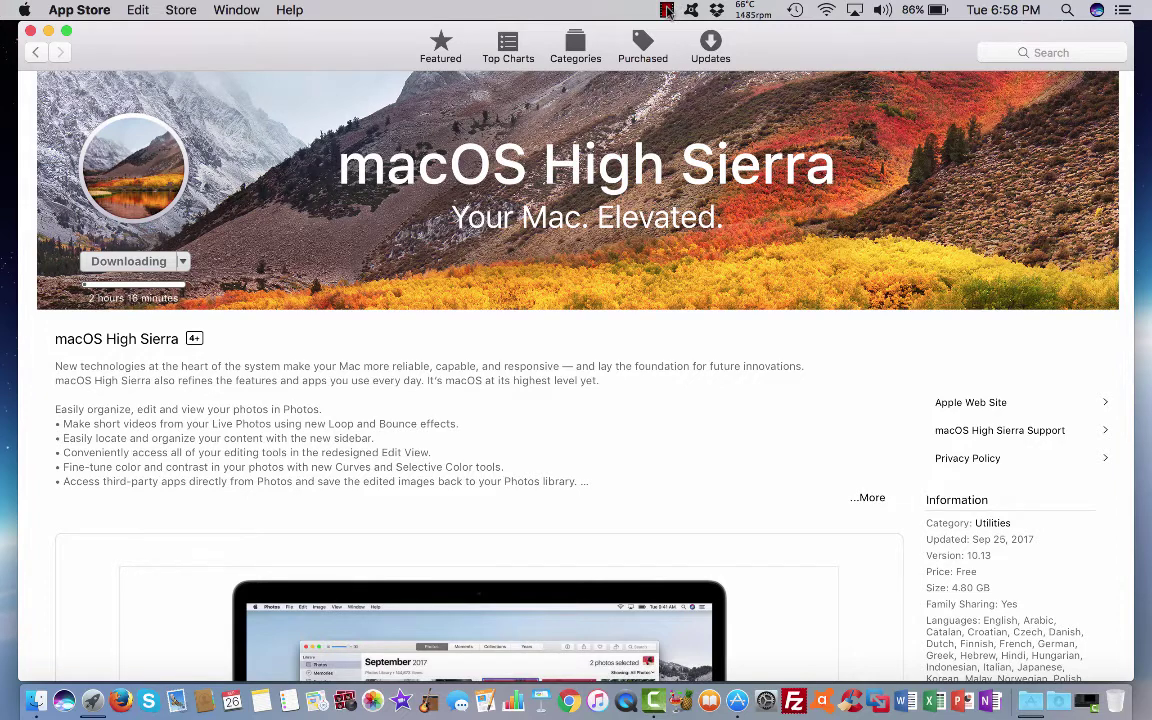
pyautogui.click(667, 11)
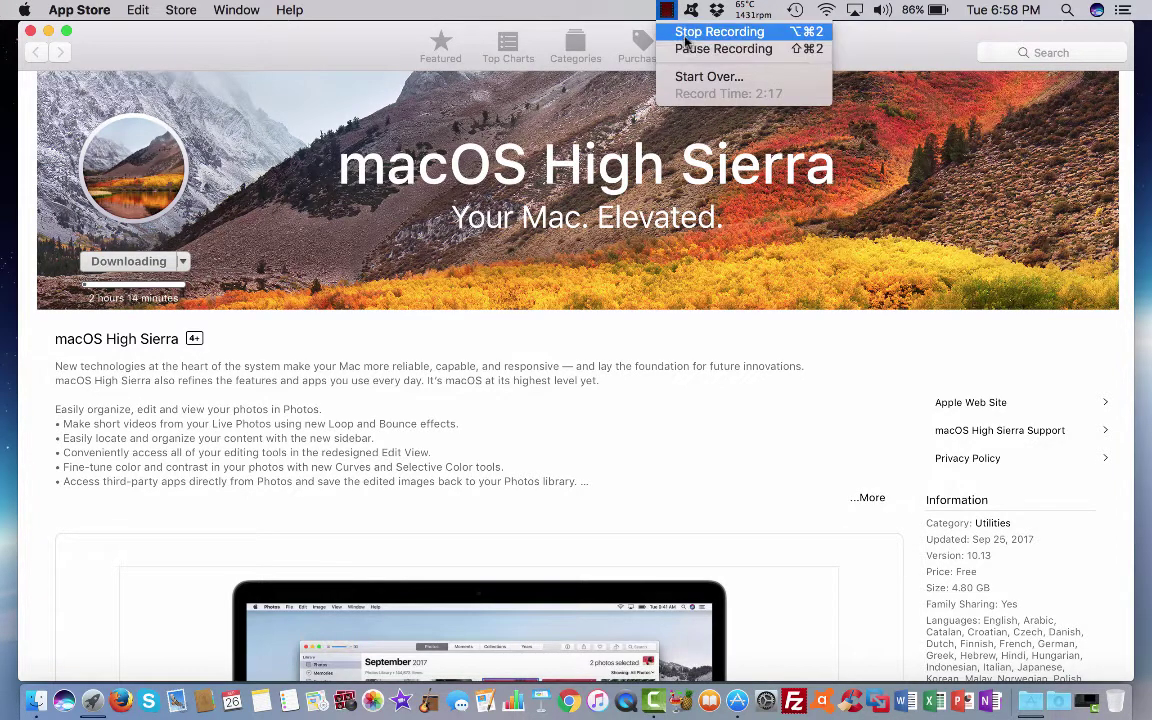
# Begin the High Sierra installer and read the license down to Remote Desktop Connections
pyautogui.click(705, 32)
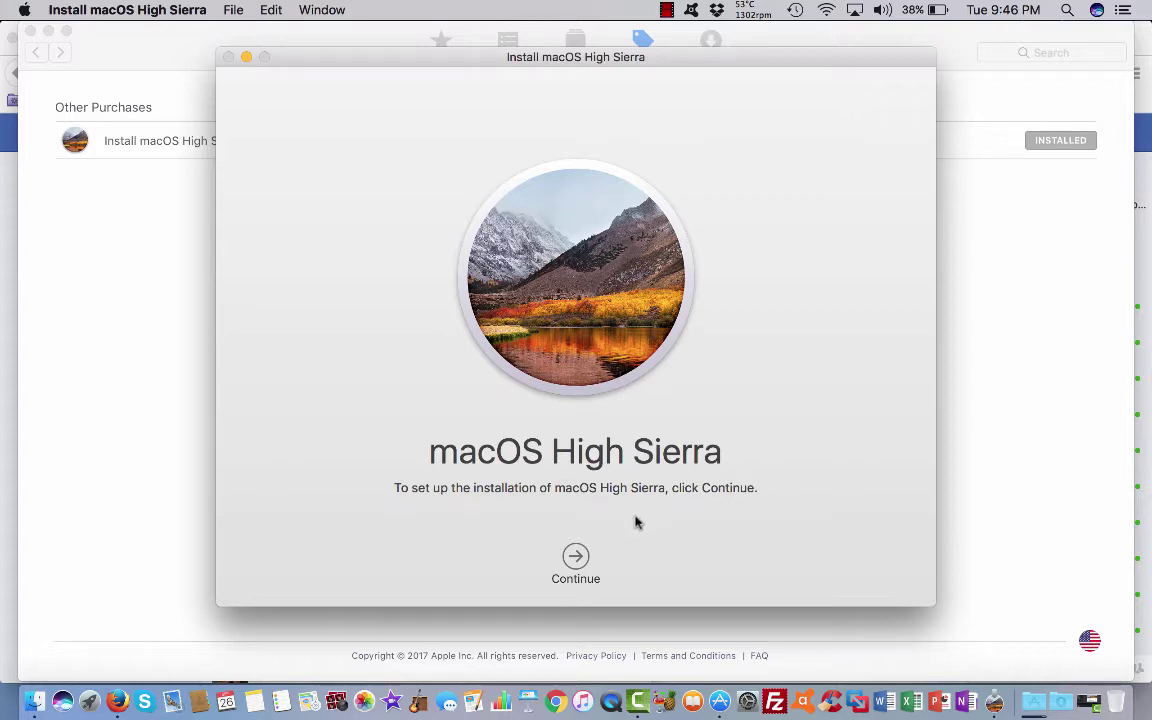
pyautogui.click(576, 558)
pyautogui.scroll(-10, 607, 450)
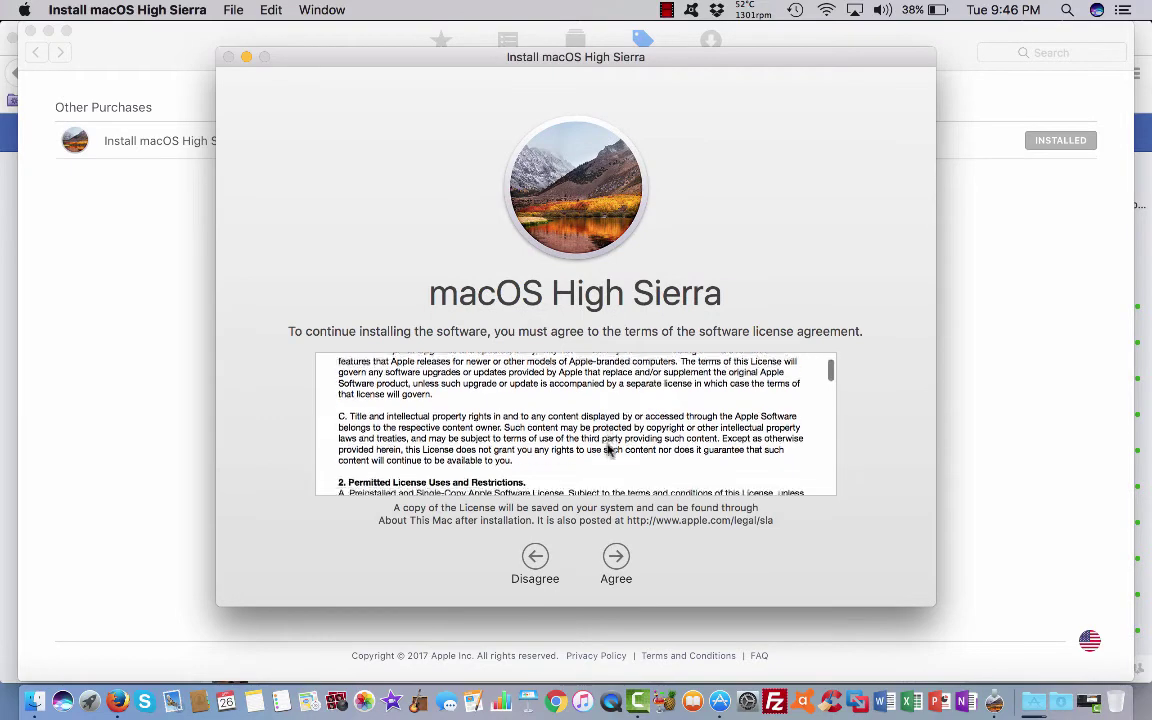
pyautogui.scroll(-2, 607, 450)
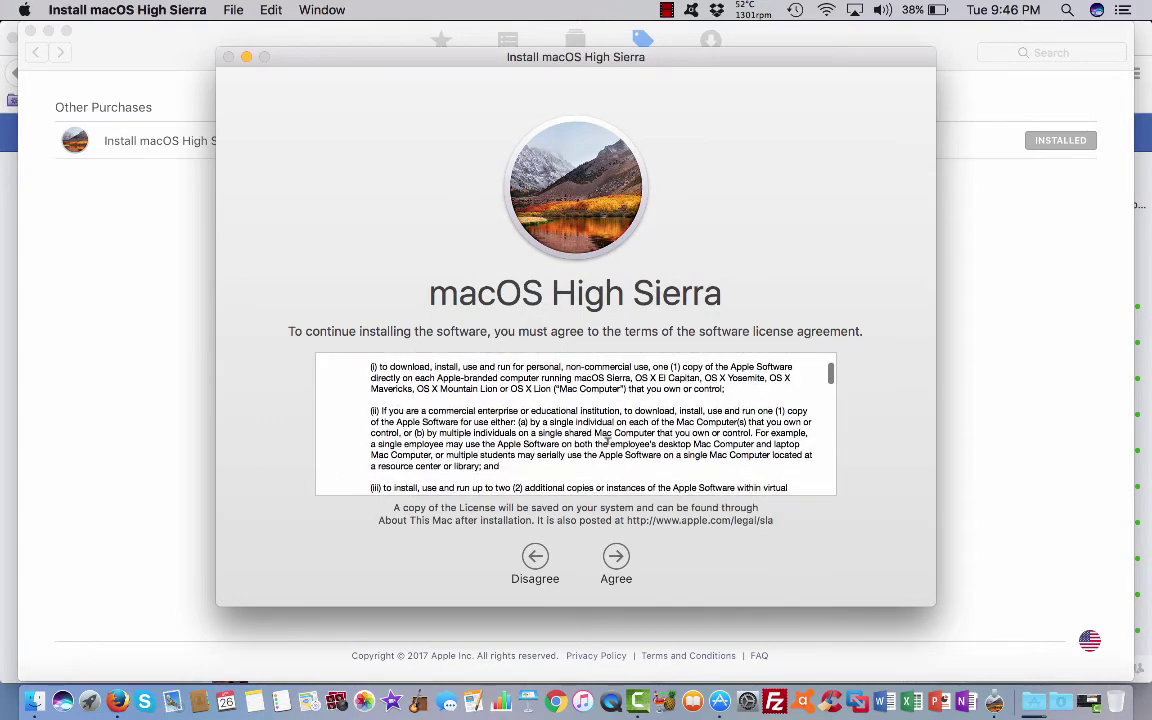
pyautogui.scroll(-1, 606, 438)
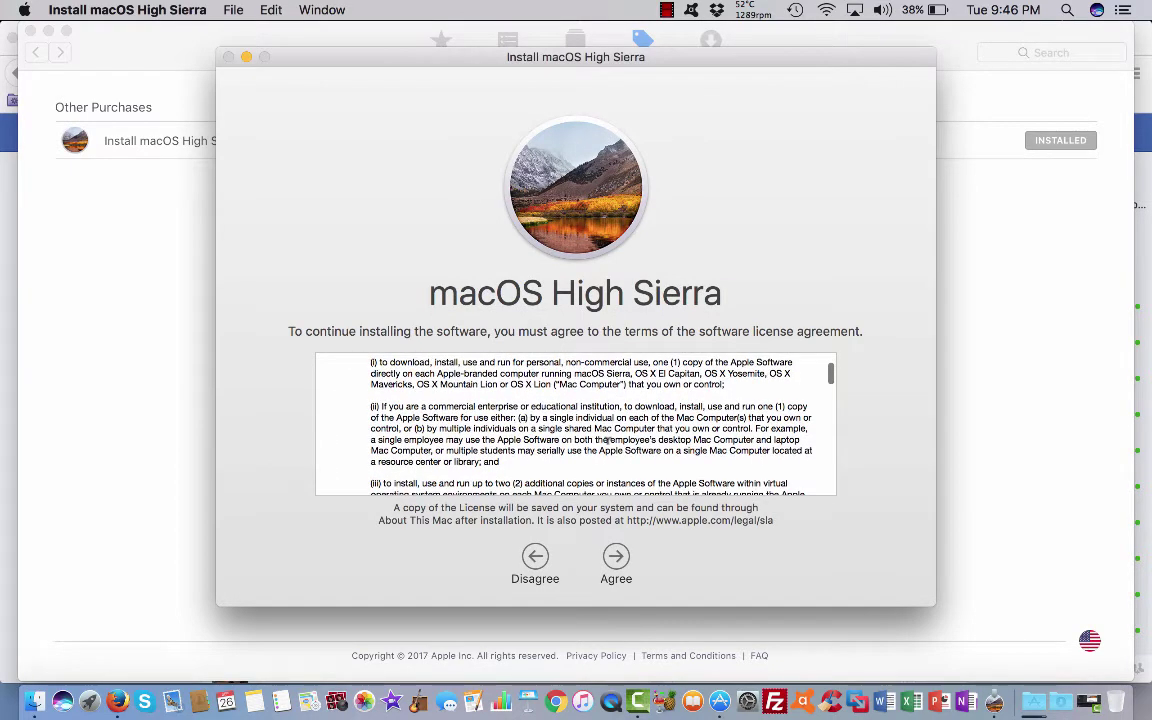
pyautogui.scroll(-10, 606, 438)
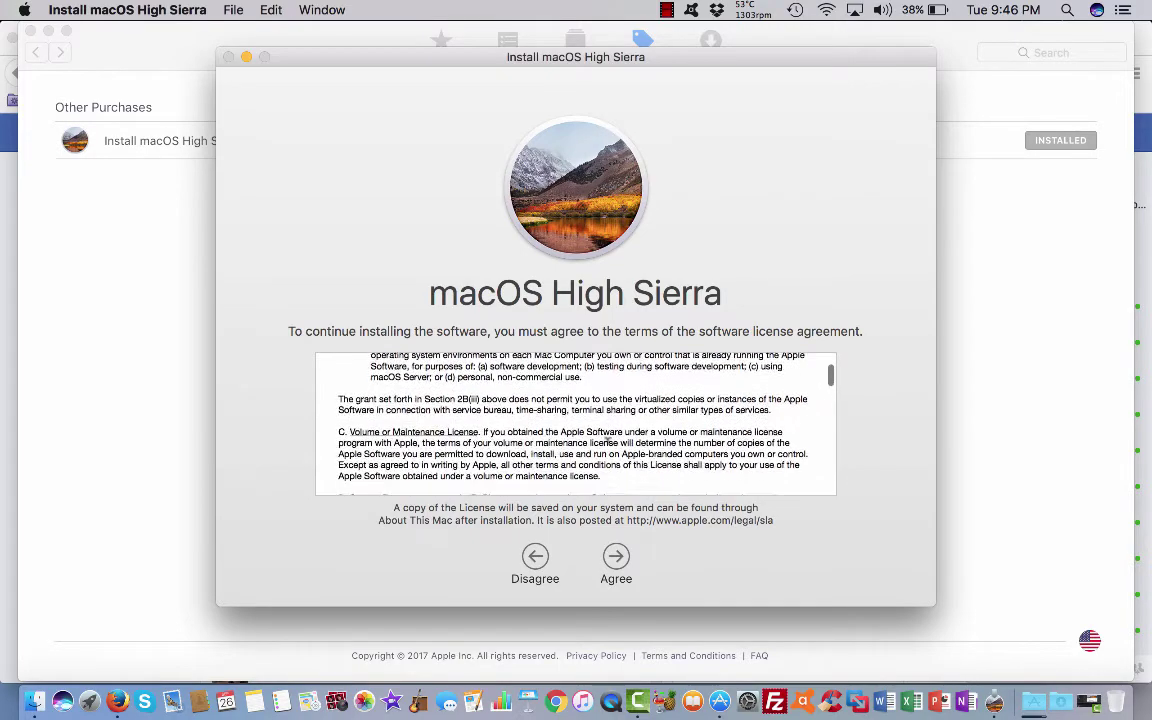
pyautogui.scroll(-1, 608, 440)
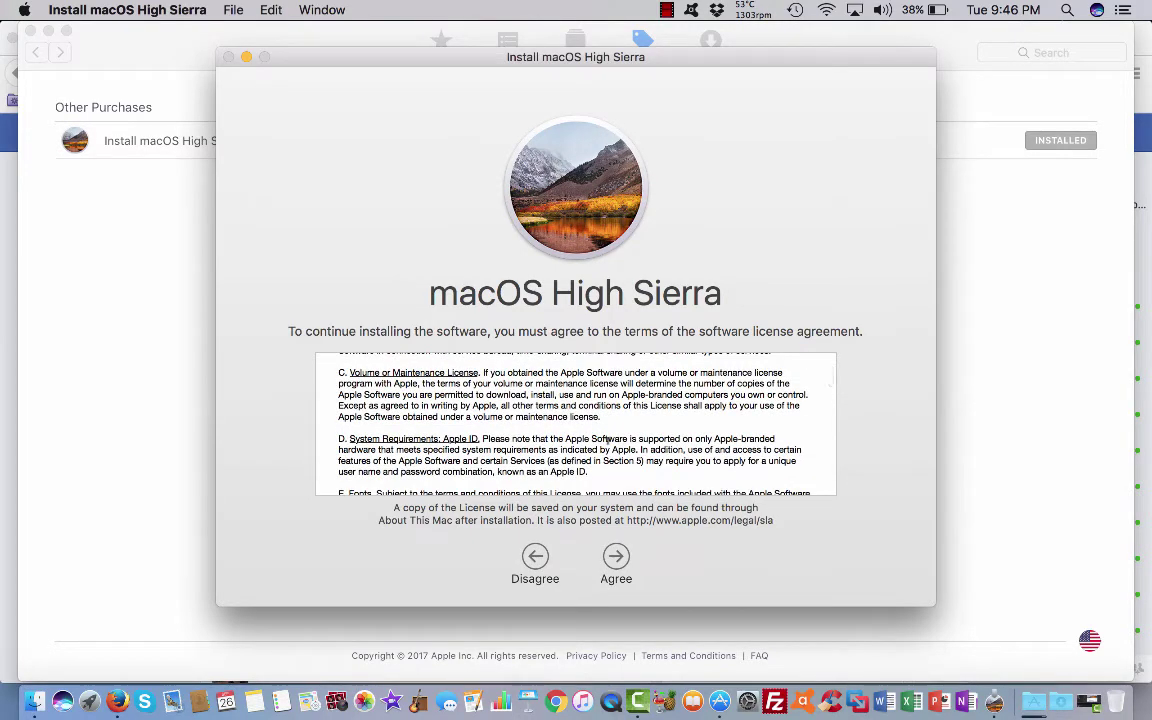
pyautogui.scroll(-15, 607, 440)
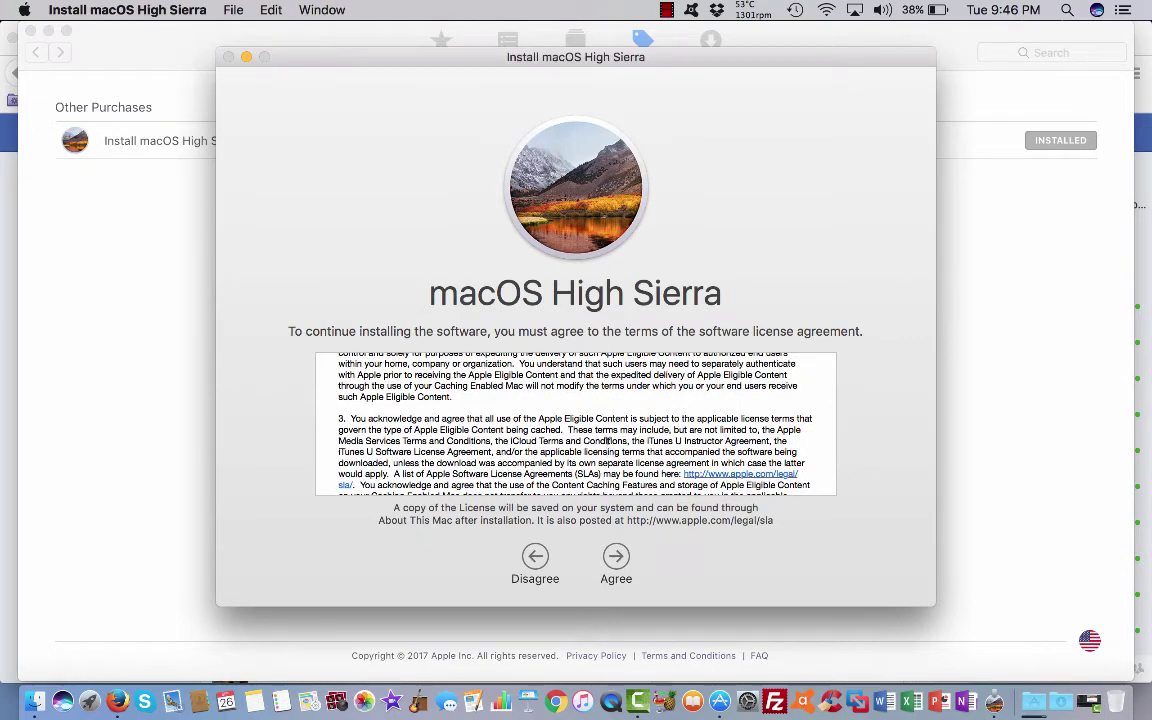
pyautogui.scroll(-5, 607, 440)
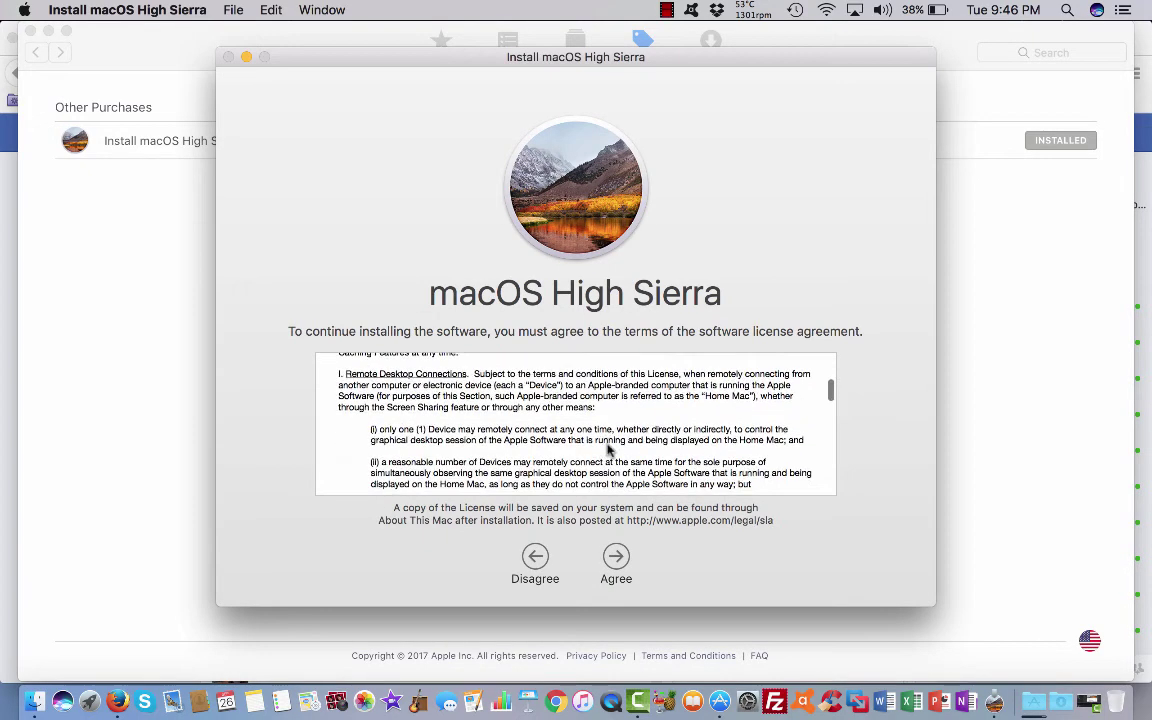
# Accept the license agreement so the installer targets Macintosh HD
pyautogui.click(616, 556)
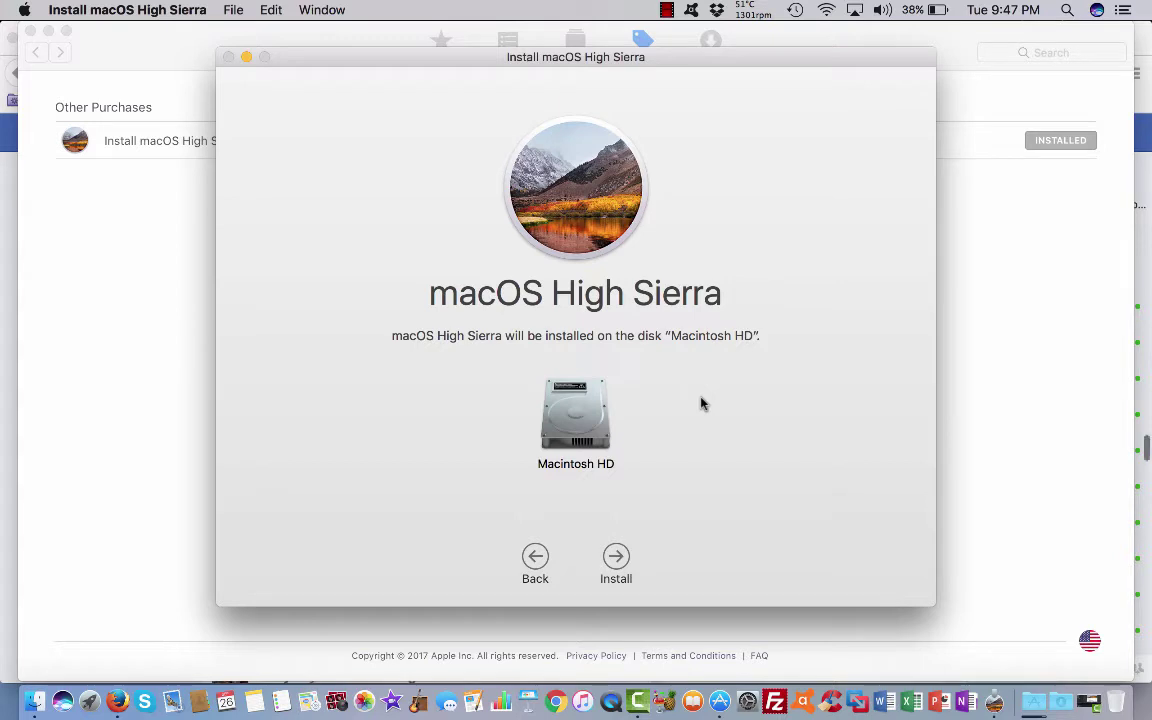
# Install High Sierra on Macintosh HD, authorising with the administrator password
pyautogui.click(617, 561)
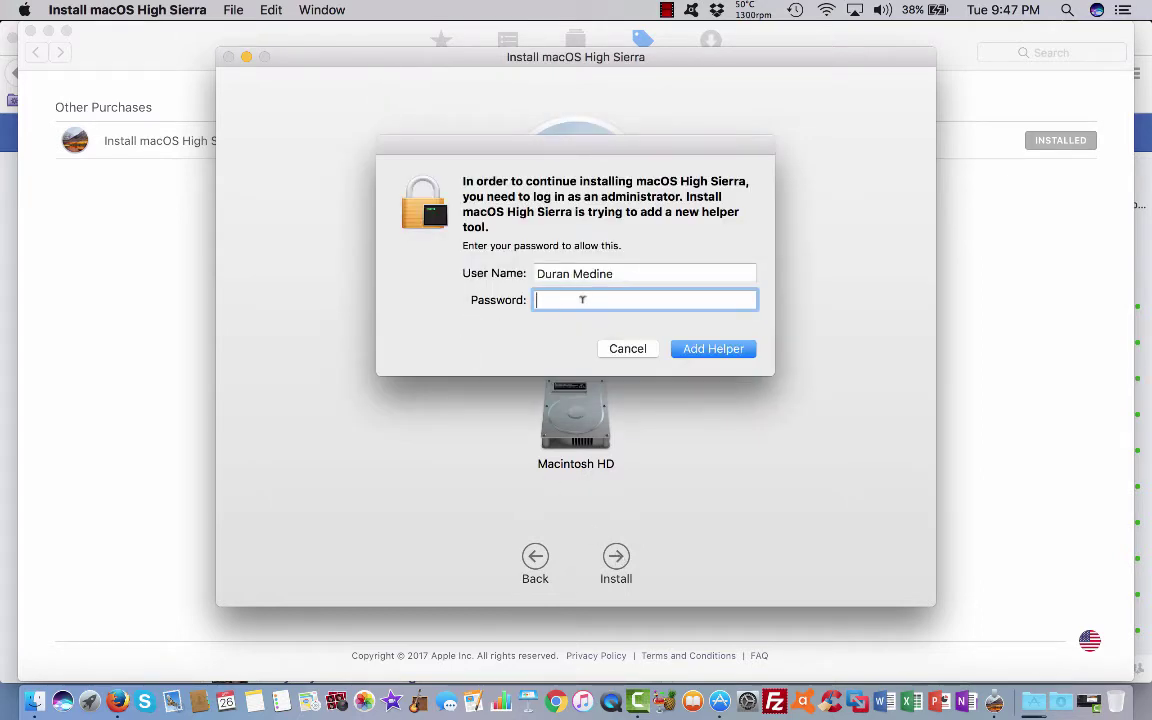
pyautogui.moveTo(627, 147); pyautogui.dragTo(614, 583)
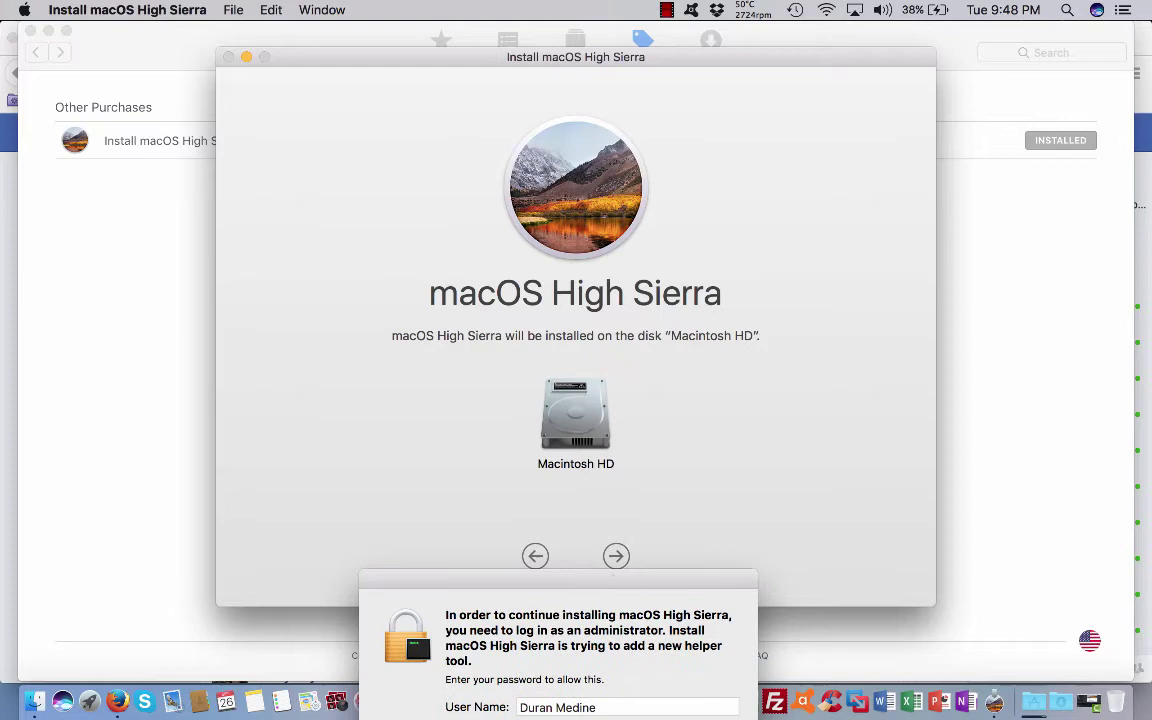
pyautogui.press('Return')
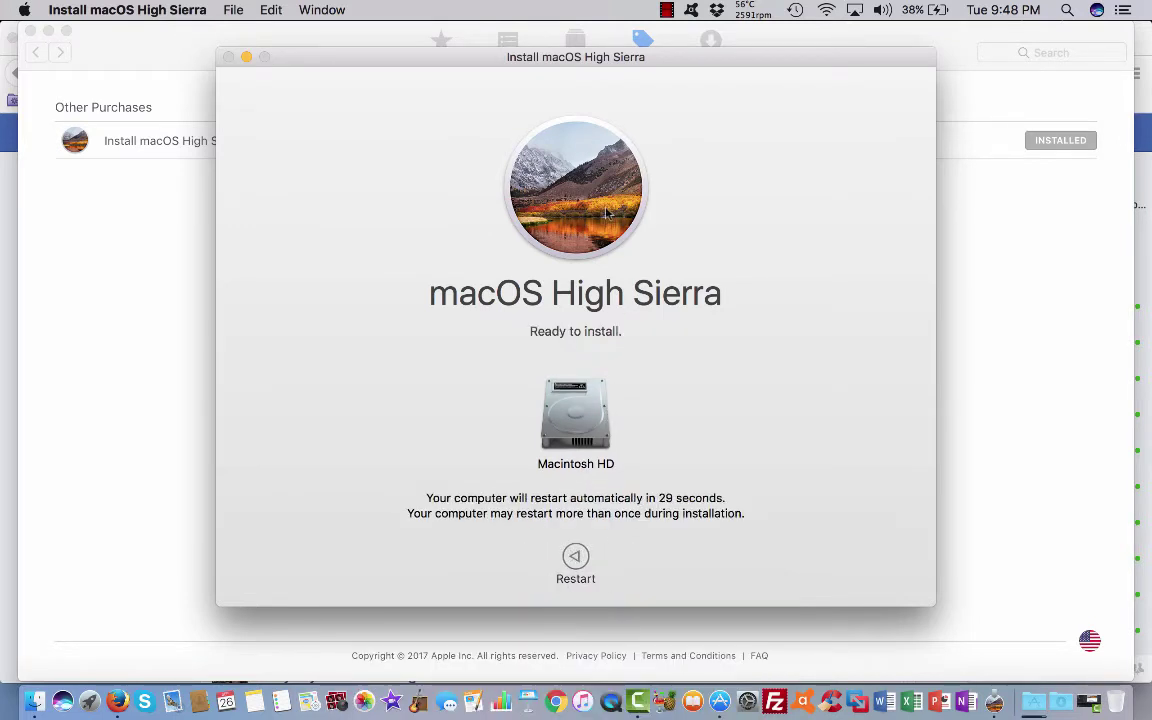
pyautogui.click(666, 9)
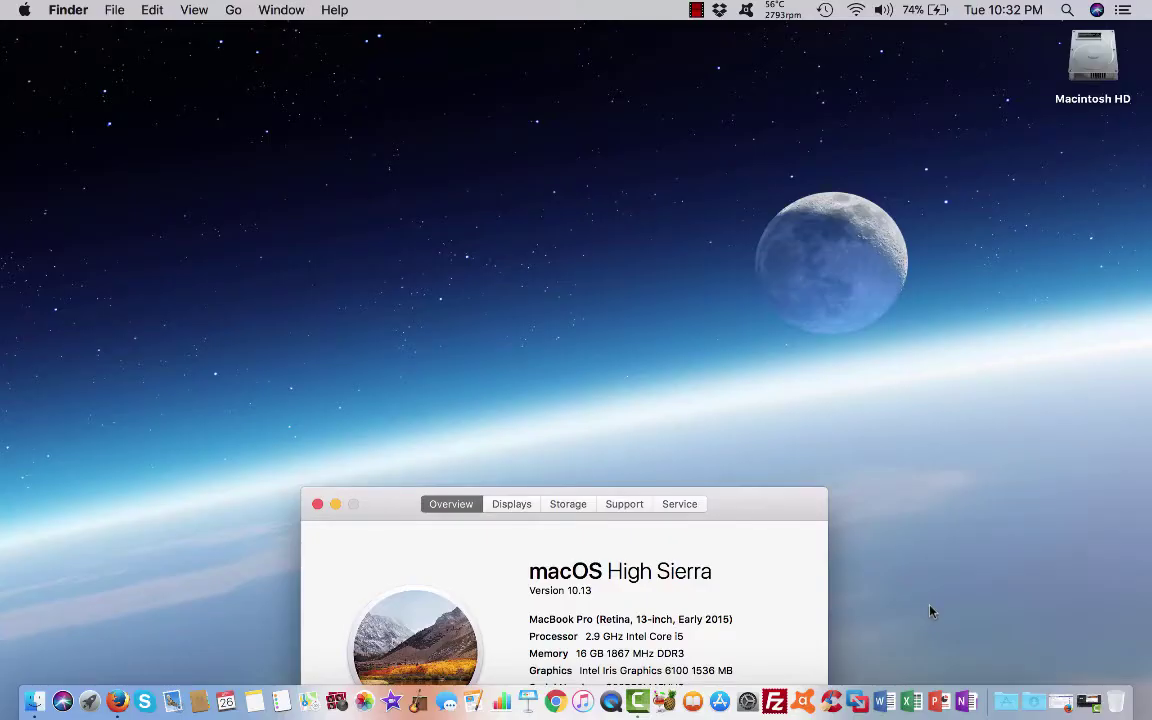
# Close the About This Mac window confirming macOS High Sierra 10.13
pyautogui.click(694, 11)
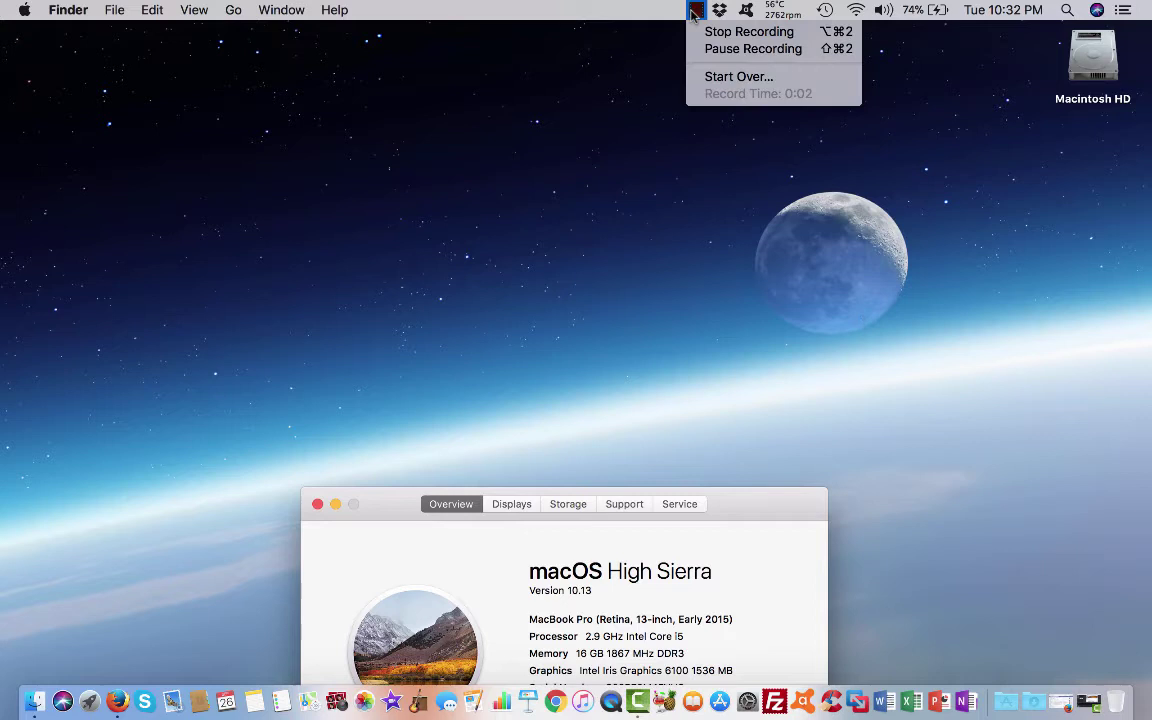
pyautogui.click(693, 12)
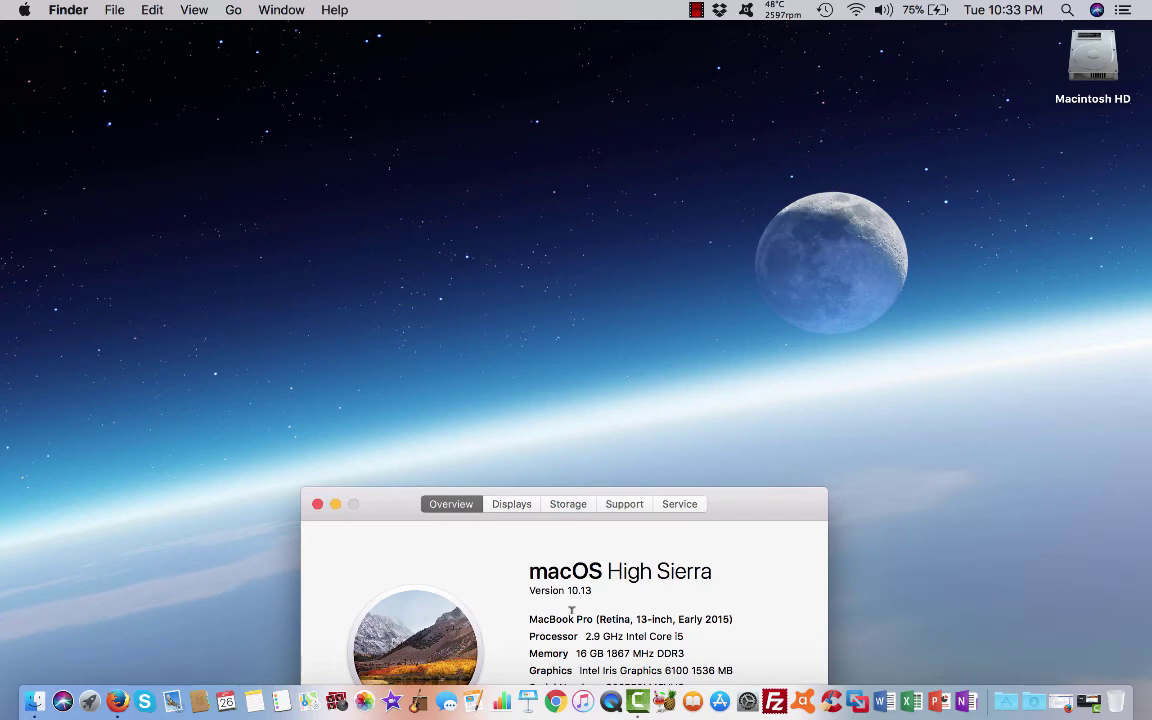
pyautogui.click(317, 505)
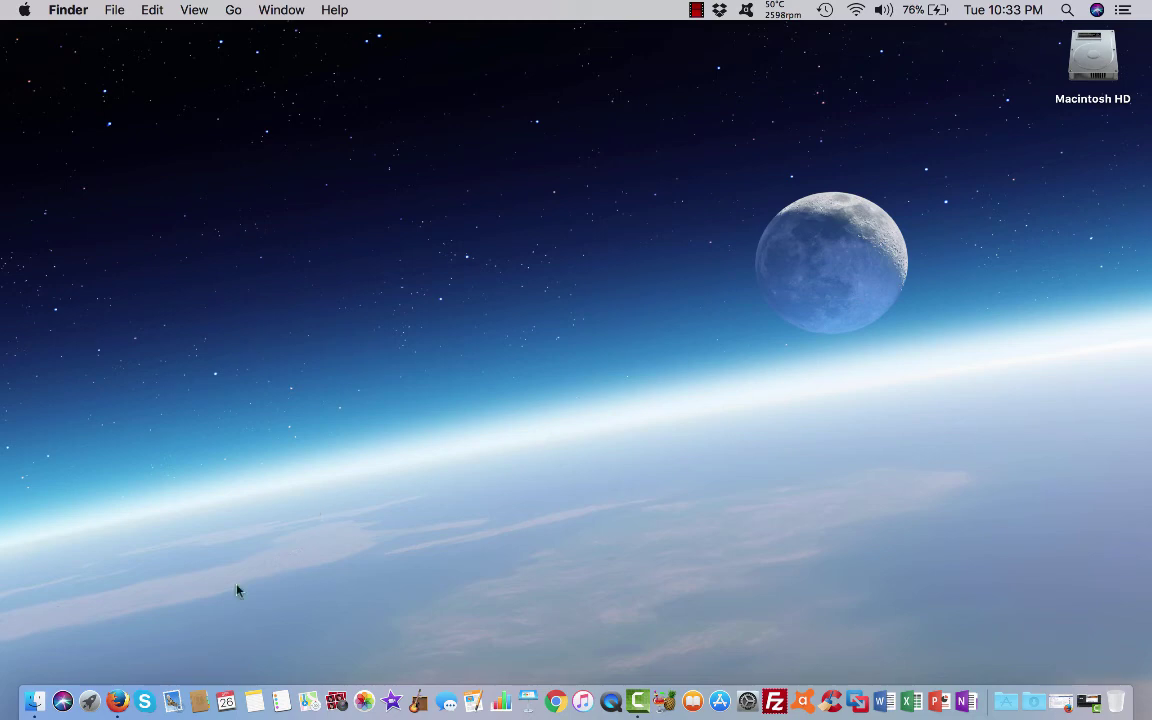
# Switch Firefox to the YouTube tab and show the Subscriptions feed
pyautogui.click(118, 702)
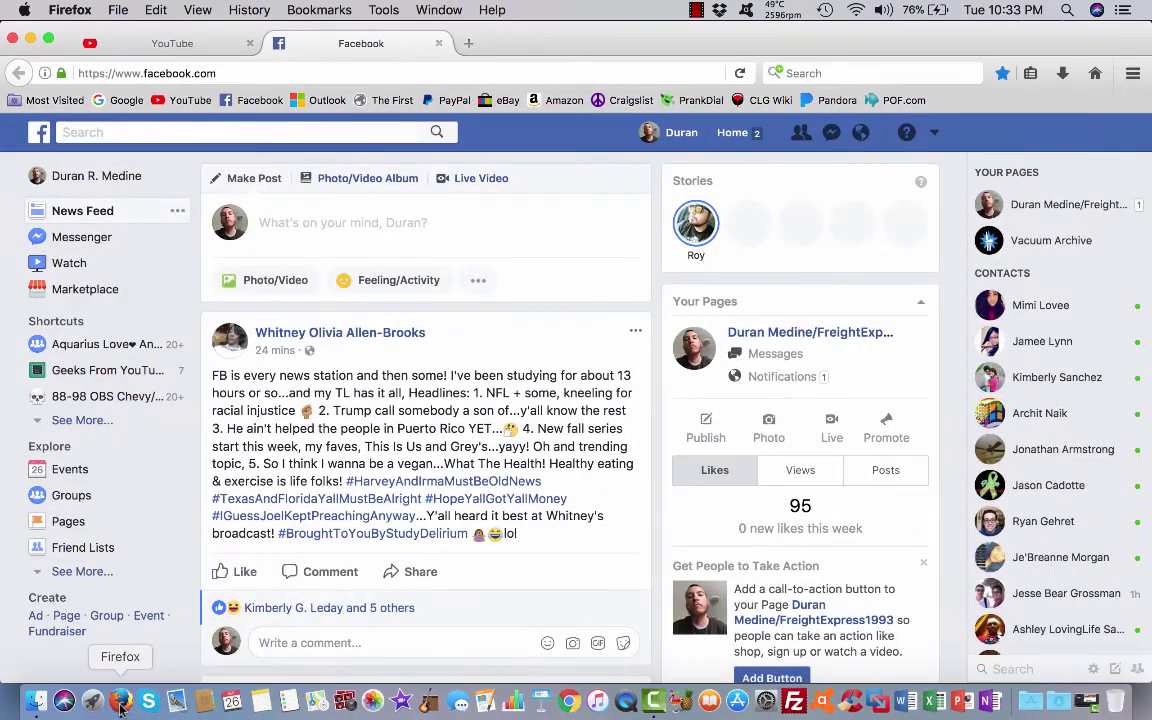
pyautogui.click(168, 44)
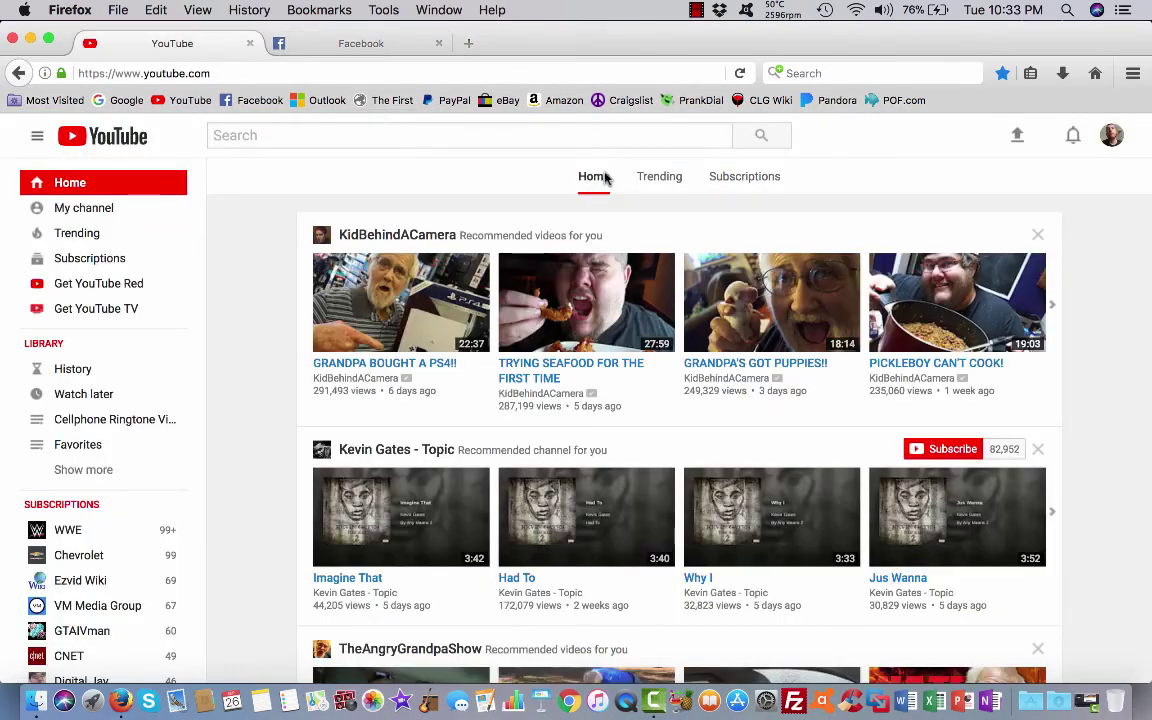
pyautogui.click(716, 184)
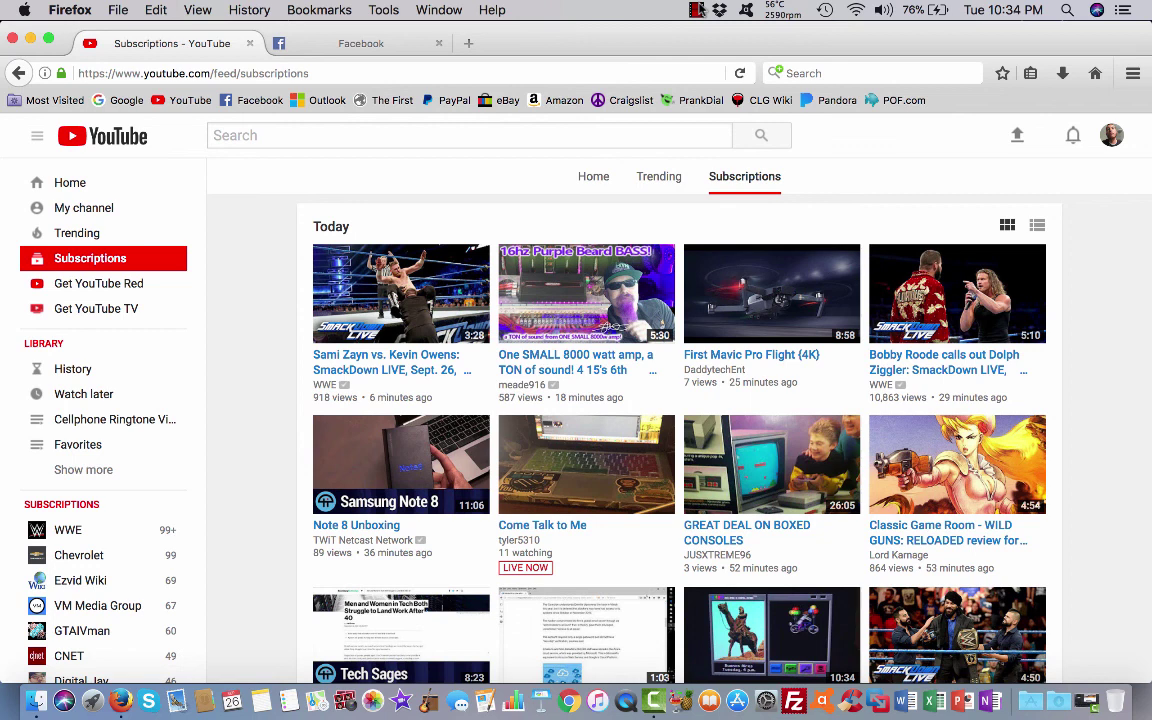
pyautogui.click(698, 10)
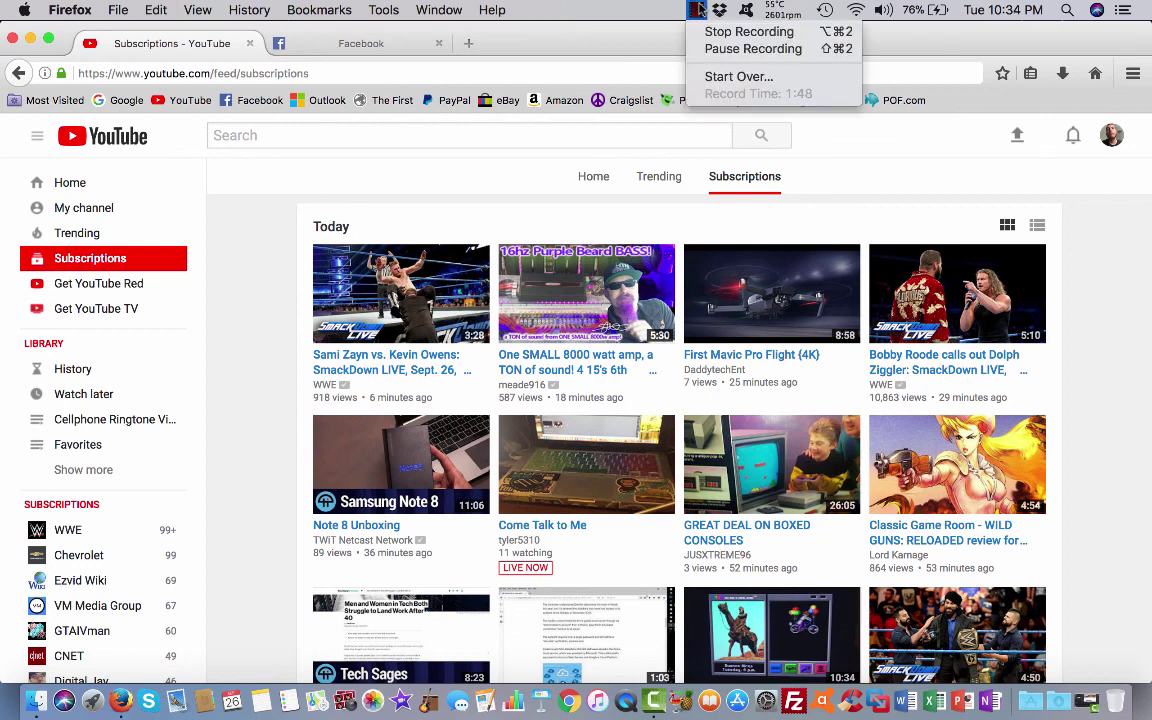